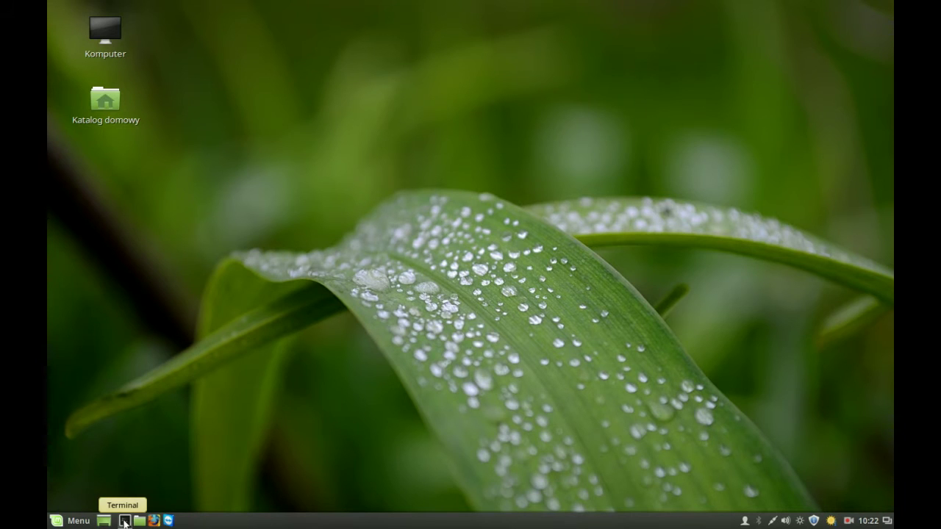
- Start the python interpreter in a terminal to check its version, and exit both the interpreter and the terminal
left_click(124, 521)
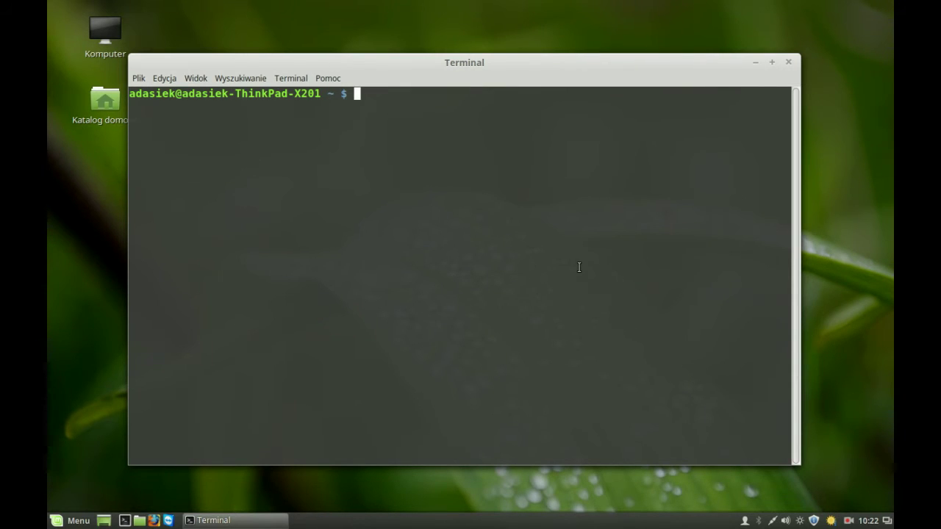
type("python")
key("Return")
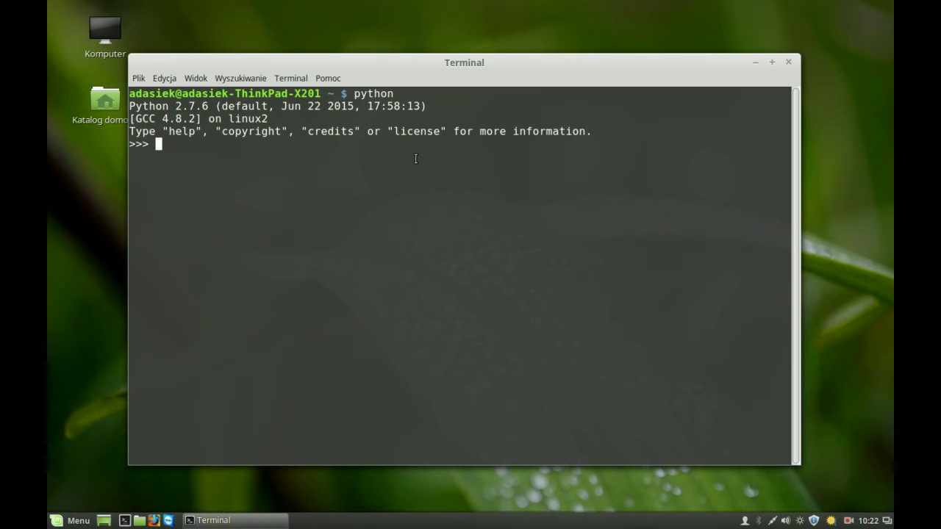
key("ctrl+d")
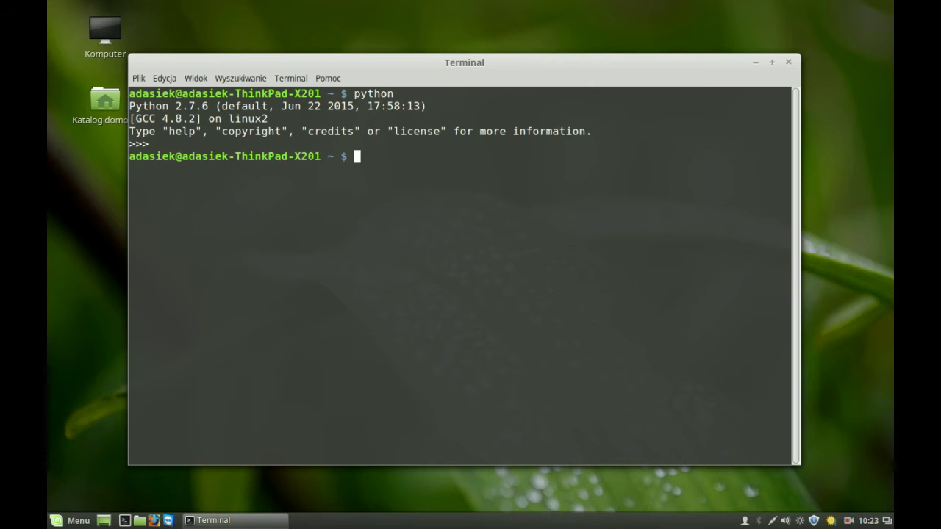
key("ctrl+d")
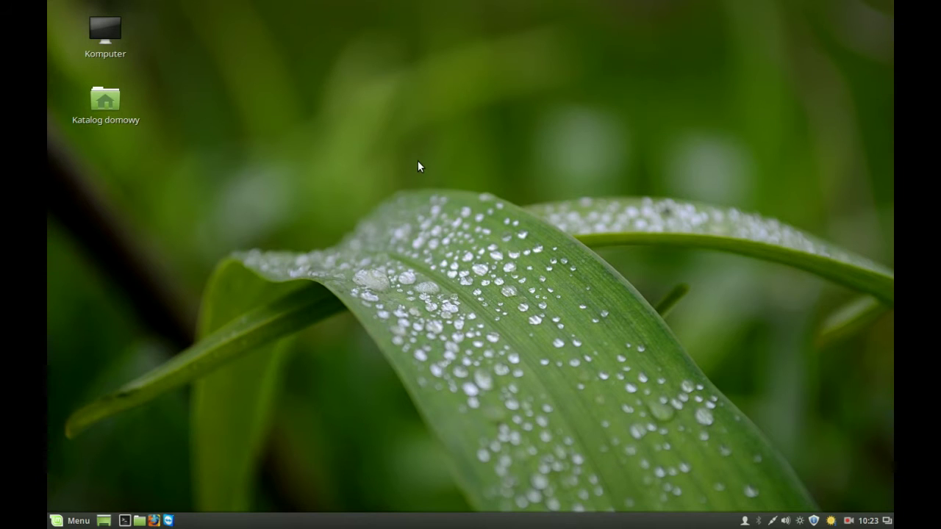
- Open the Software Manager by entering the administrator password, and reposition and enlarge its window
left_click(80, 521)
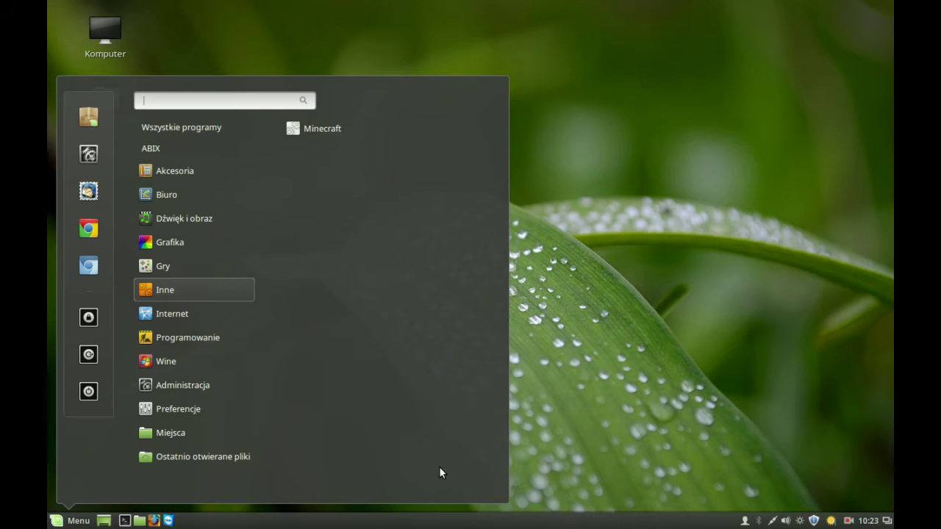
left_click(87, 120)
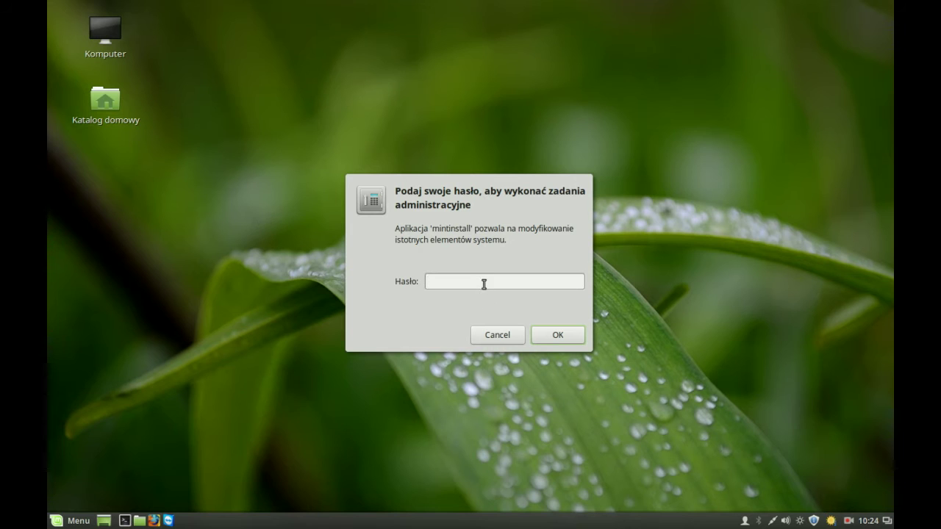
type("•••••••••")
key("Return")
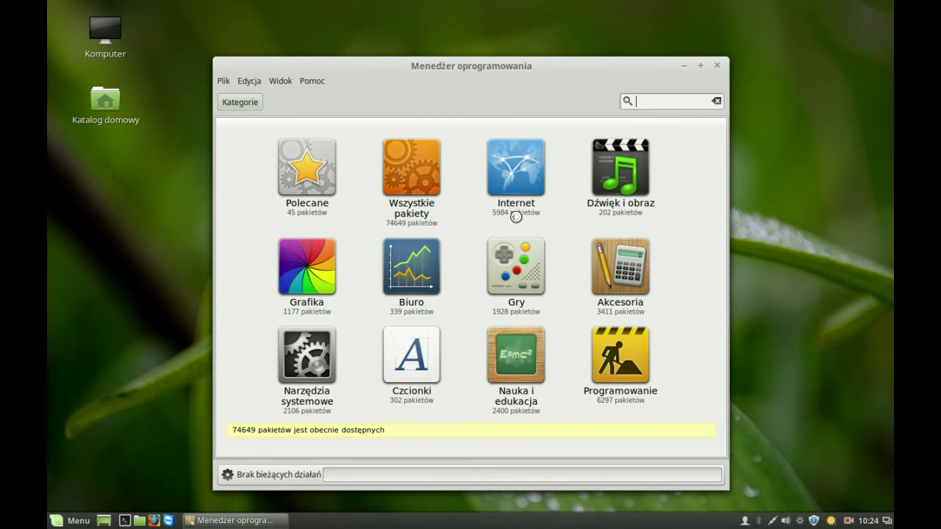
left_click_drag(402, 64, 307, 33)
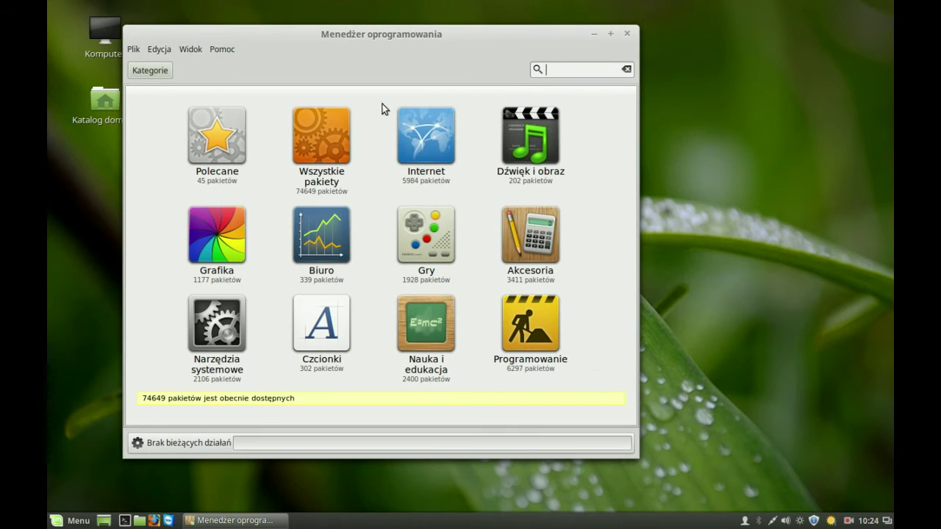
left_click_drag(764, 471, 843, 488)
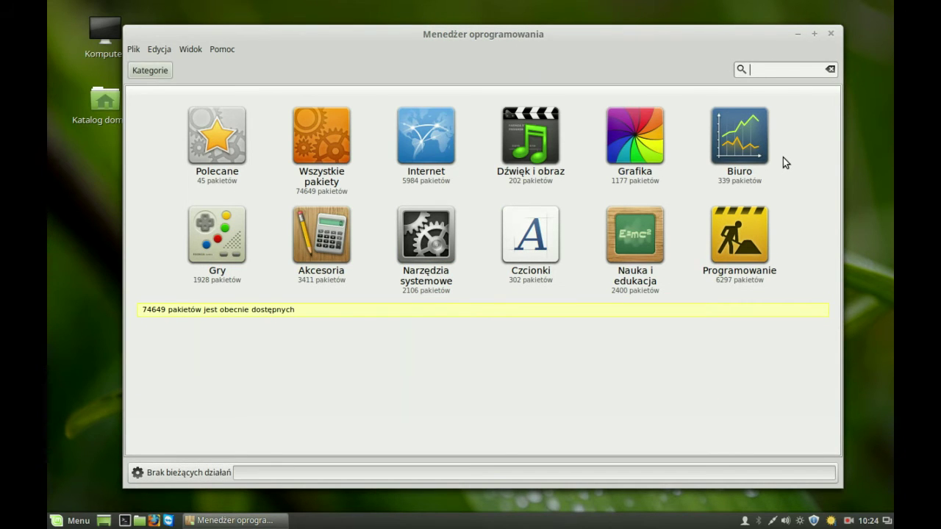
- Try searching for ipython within the Programowanie category, and return to the category overview
left_click(739, 250)
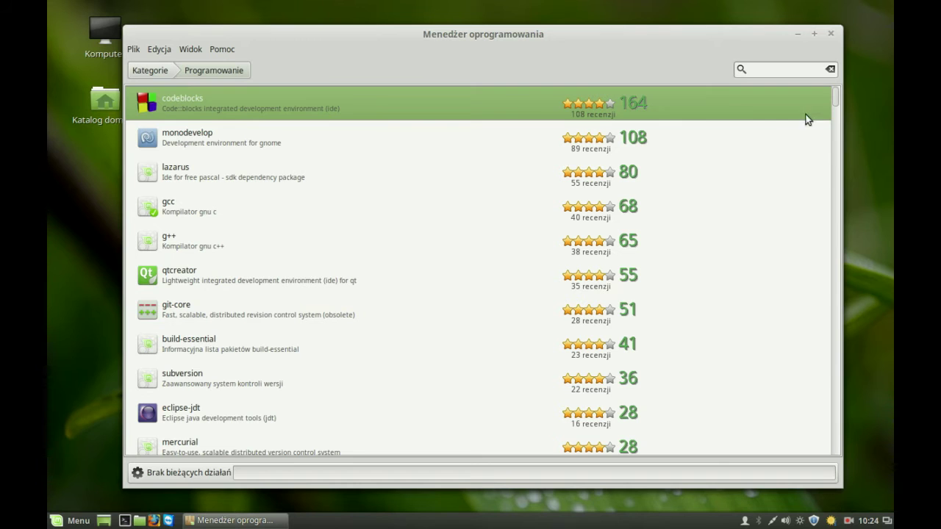
mouse_move(835, 93)
left_mouse_down()
mouse_move(841, 164)
mouse_move(835, 89)
left_mouse_up()
left_click(781, 68)
type("ipython")
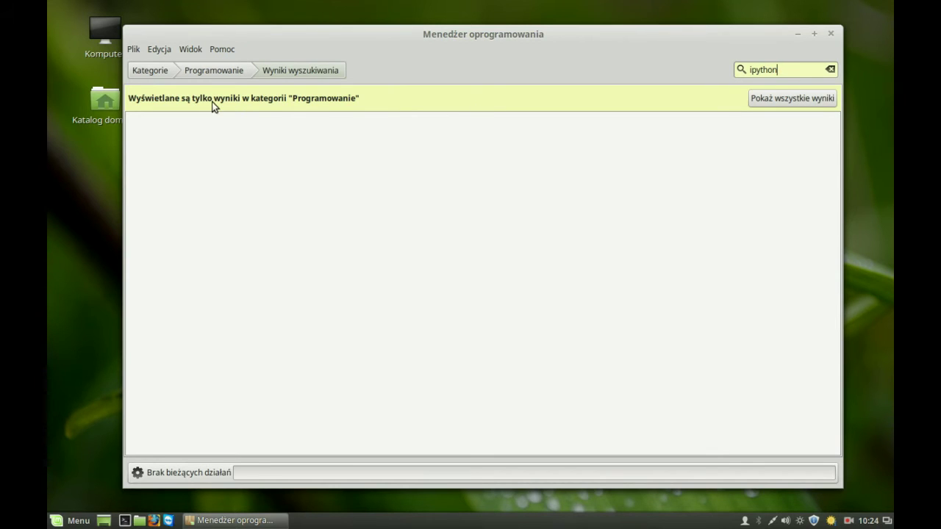
left_click(160, 73)
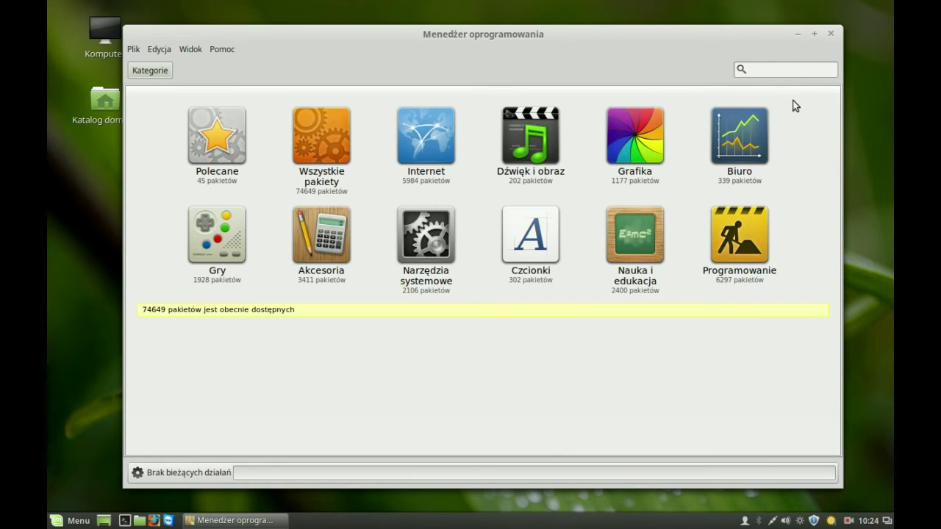
- Search all packages for ipython and install the ipython-qtconsole package
type("ipython")
key("Return")
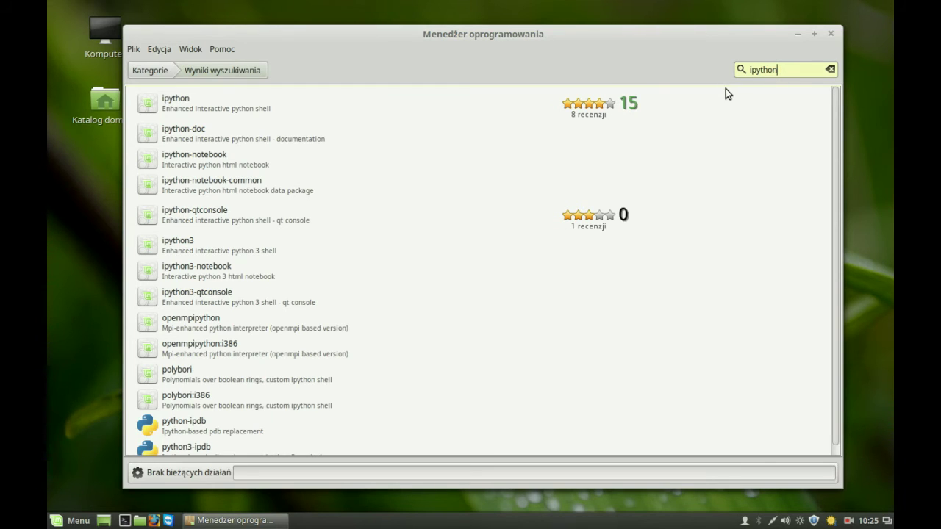
left_click(188, 224)
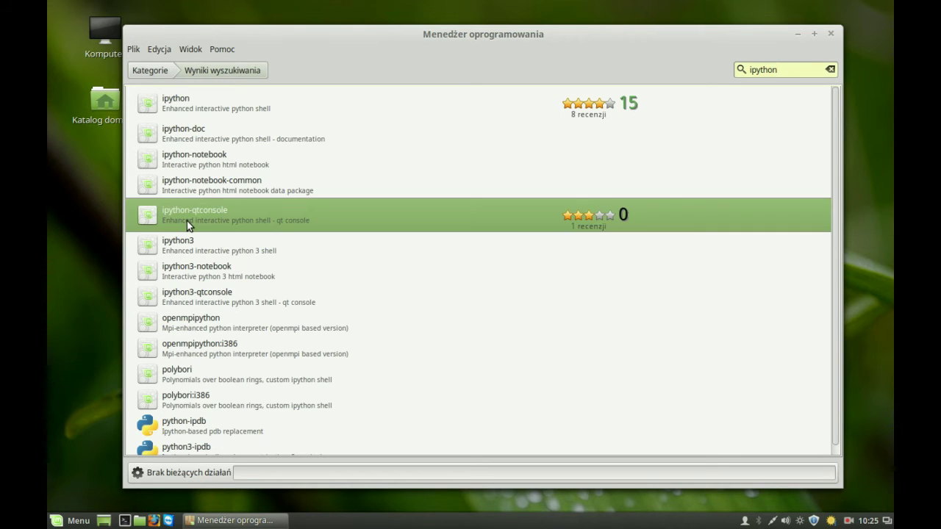
double_click(186, 221)
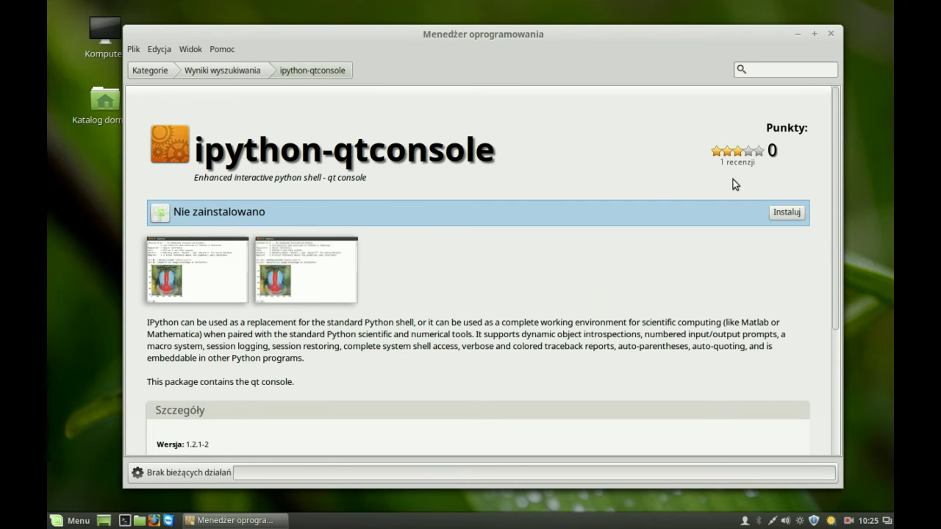
left_click(797, 216)
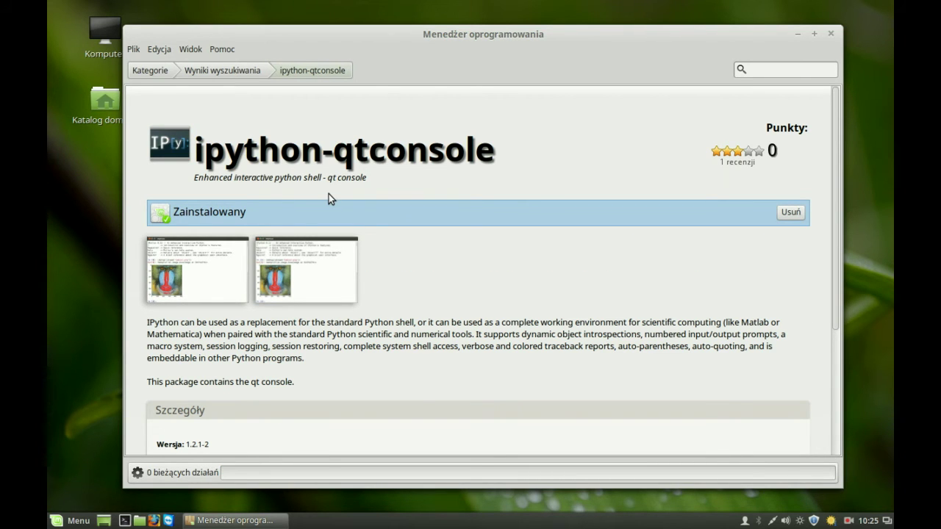
- Check the installation status of the ipython package from the search results, and close the Software Manager
left_click(218, 69)
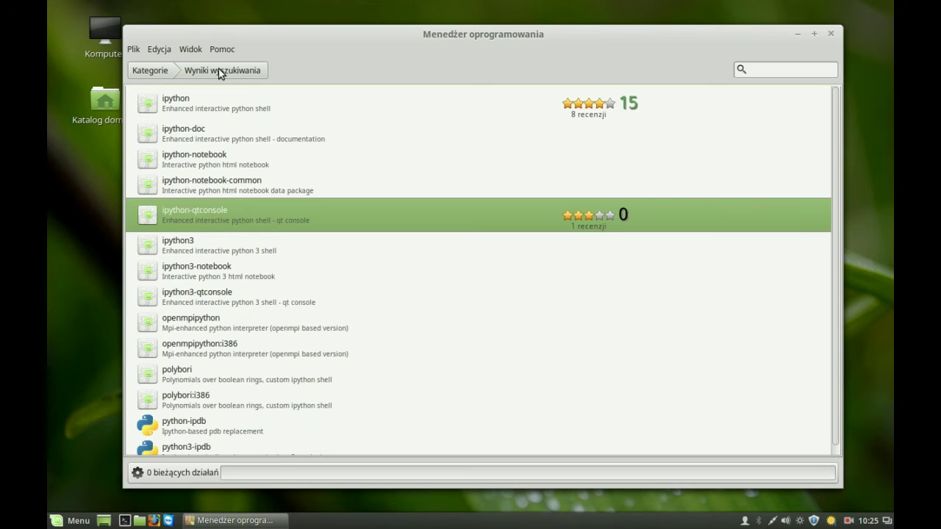
left_click(220, 106)
double_click(219, 105)
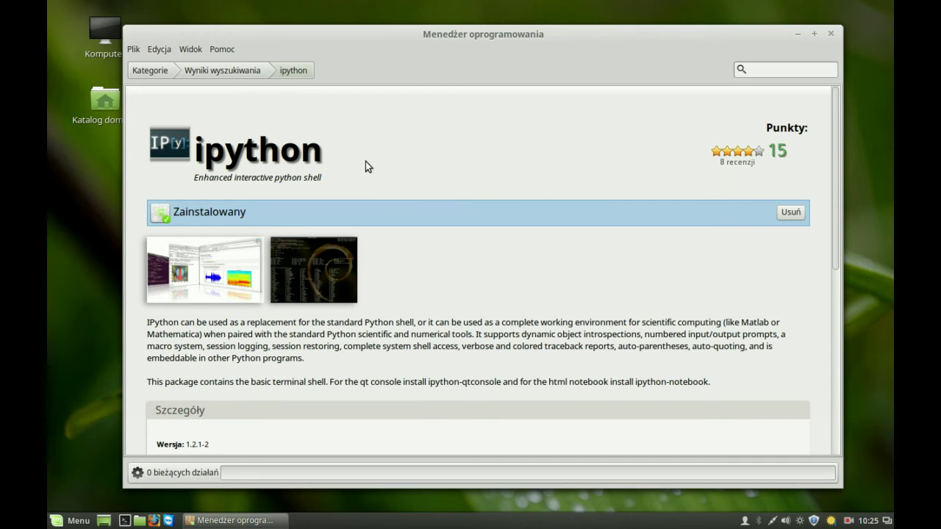
left_click(832, 35)
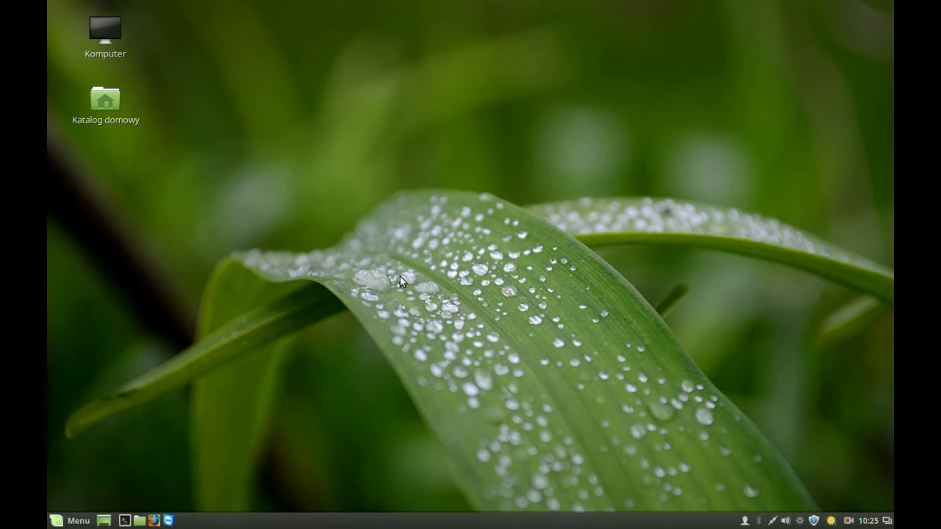
- Launch the terminal version of ipython from the programming applications and move its window aside
left_click(81, 523)
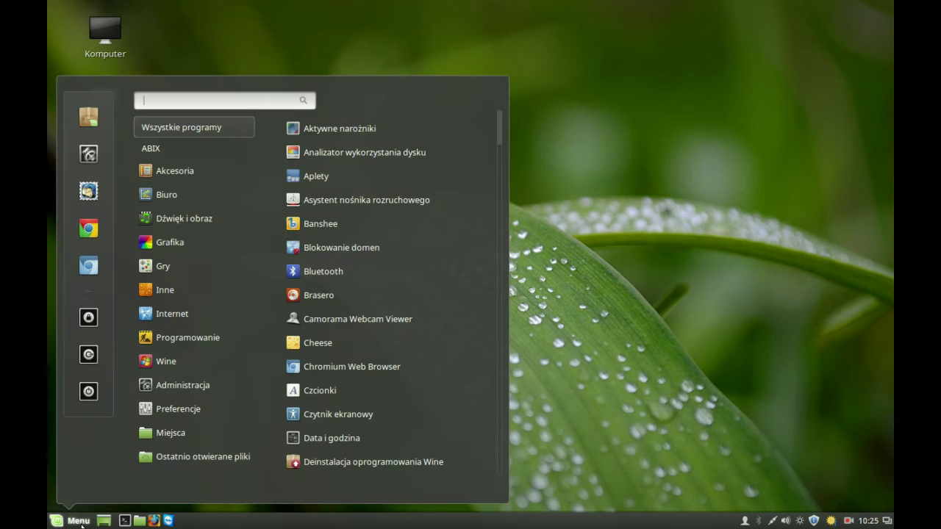
mouse_move(204, 332)
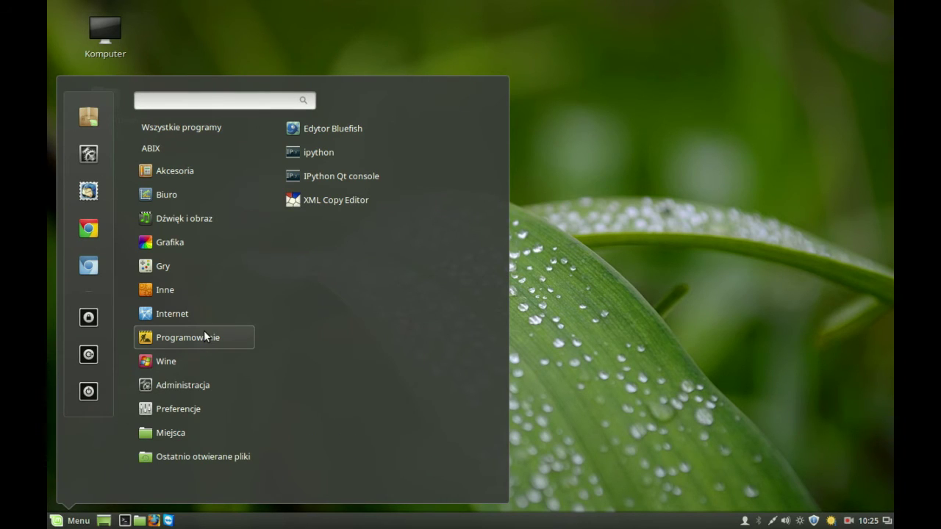
left_click(340, 153)
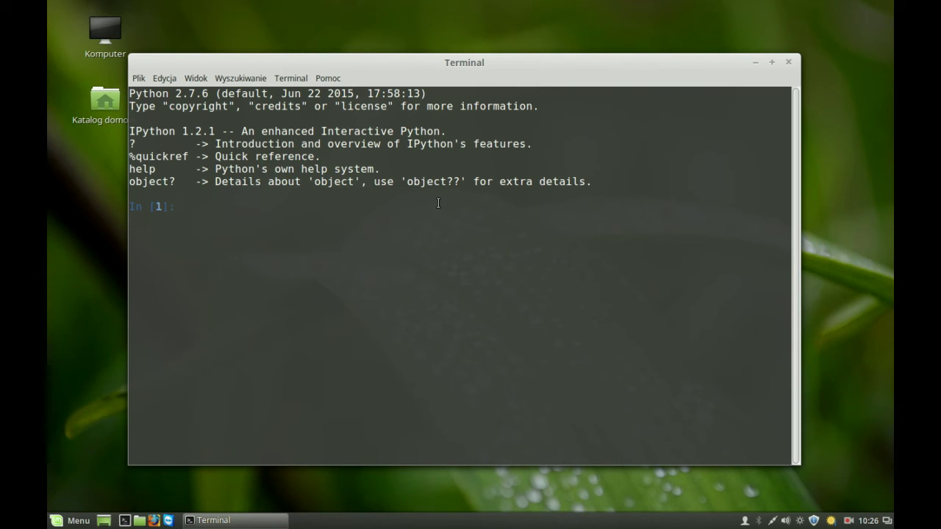
left_click_drag(336, 62, 413, 26)
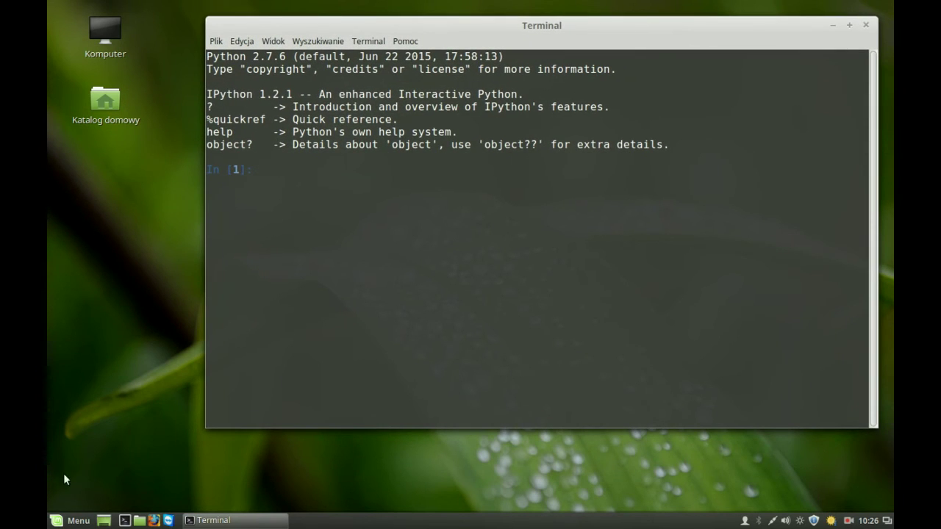
- Launch IPython Qt console from the programming applications and move its window to overlap the terminal less
left_click(67, 520)
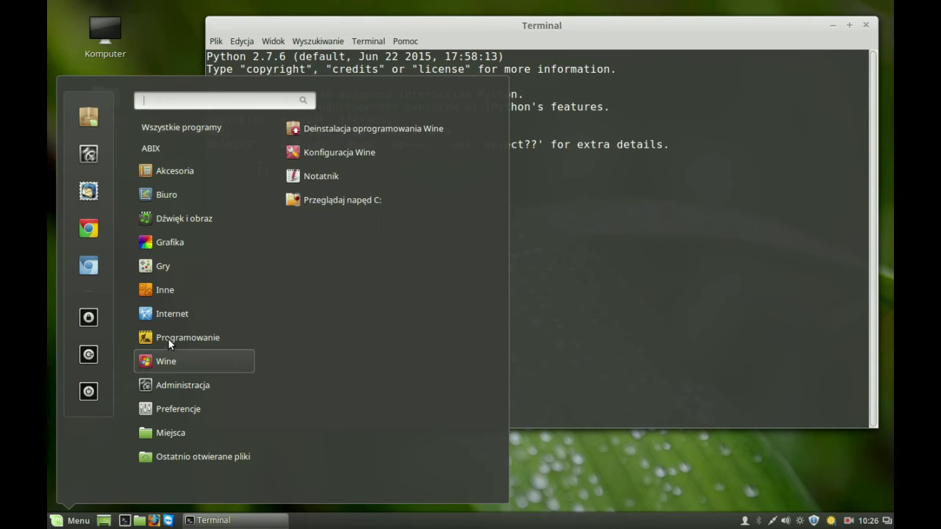
mouse_move(169, 336)
left_click(350, 176)
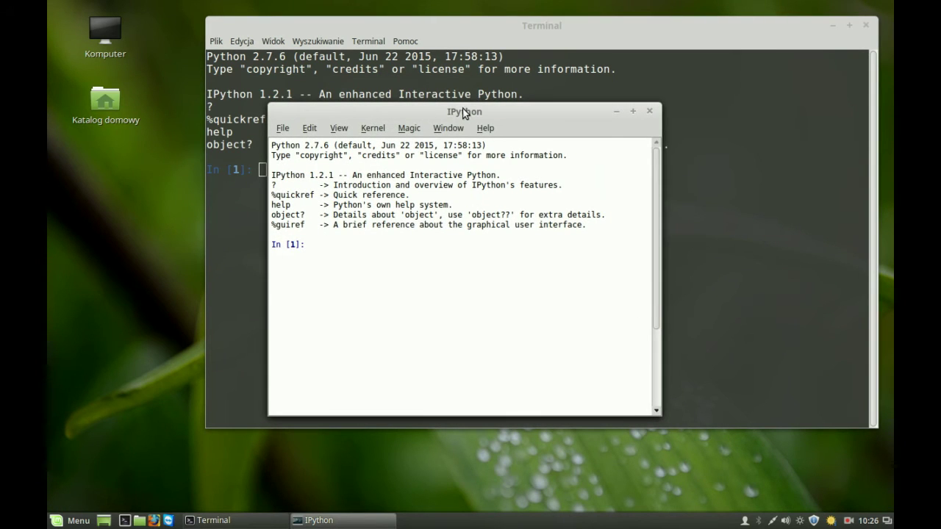
left_click_drag(517, 109, 320, 106)
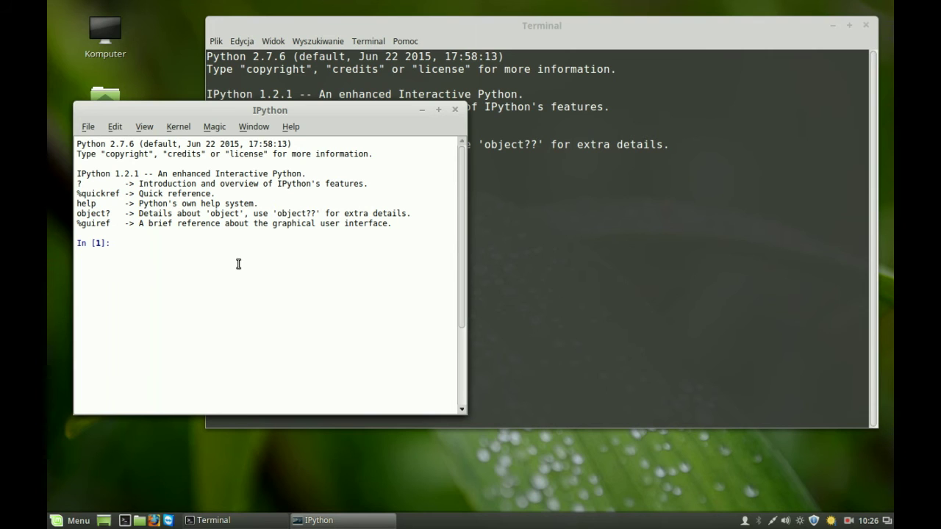
- Close the terminal running ipython, and reposition and widen the IPython Qt console window
left_click(788, 27)
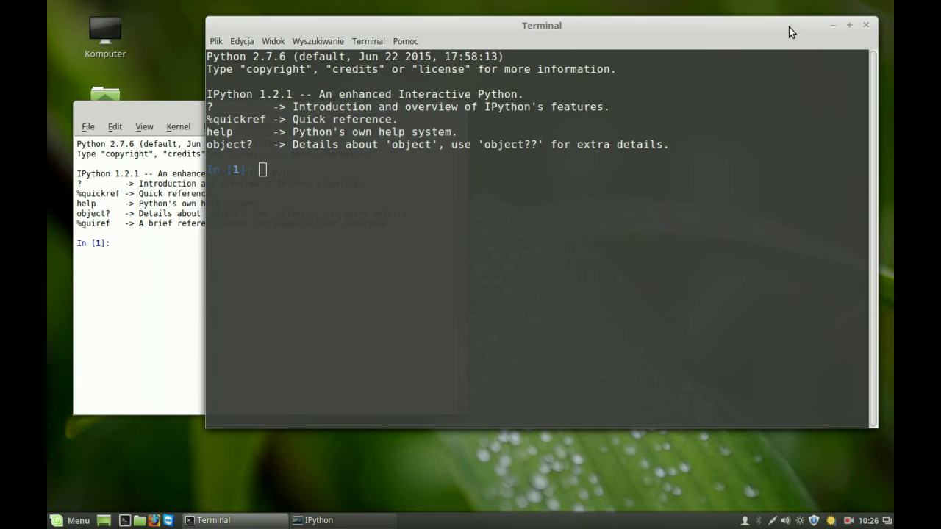
left_click(866, 26)
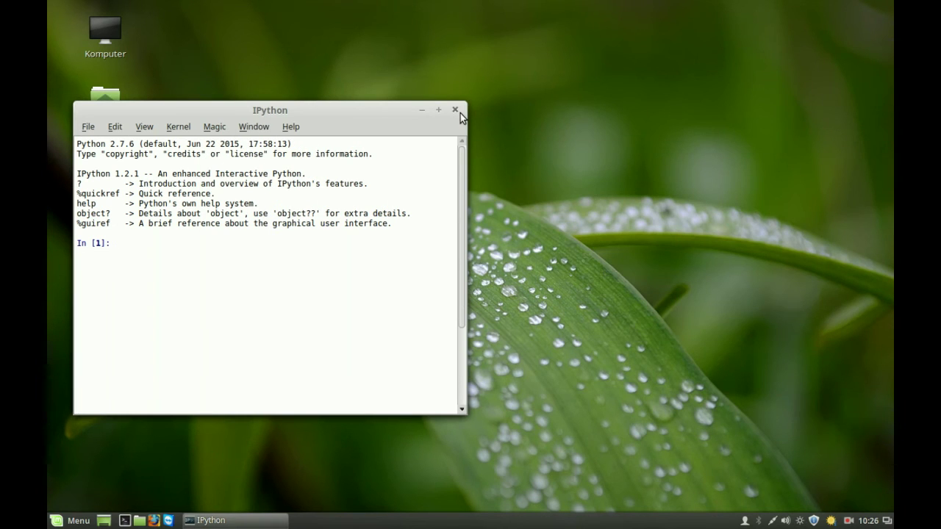
left_click_drag(359, 107, 474, 62)
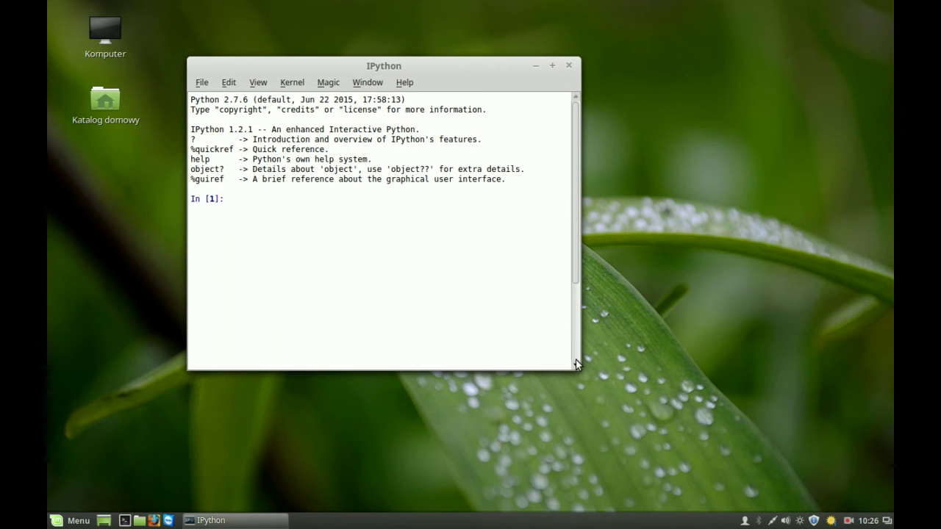
left_click_drag(577, 364, 784, 379)
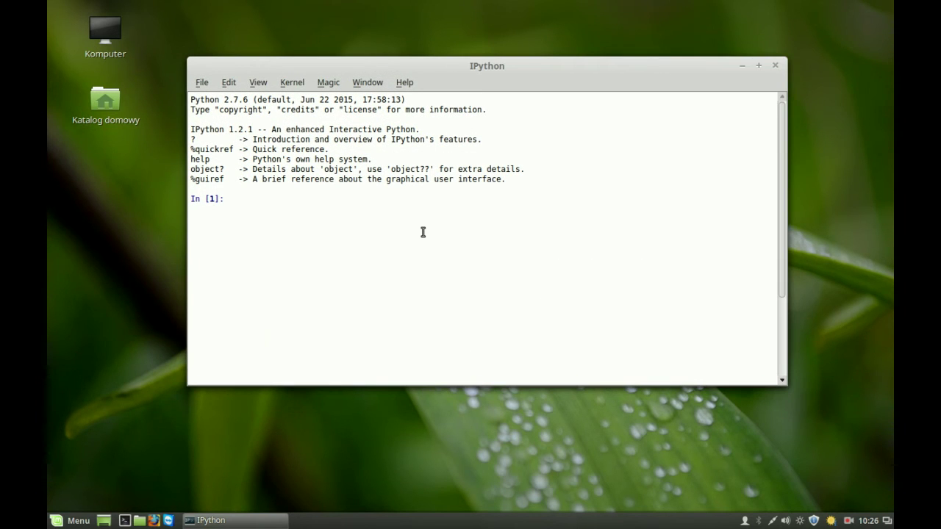
- Run print 'Hello world' in the IPython Qt console and point out the "An enhanced Interactive Python" banner text
type("print 'Hello world'")
key("Return")
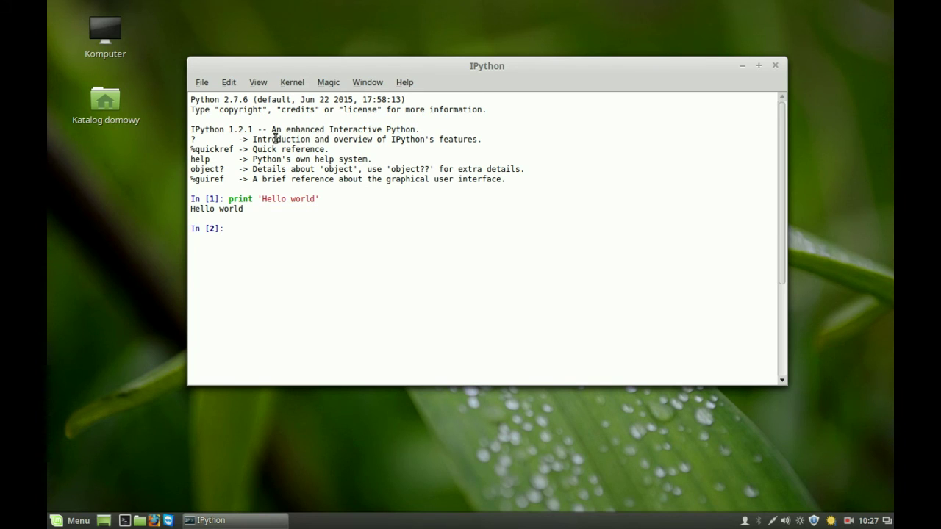
left_click_drag(272, 130, 420, 129)
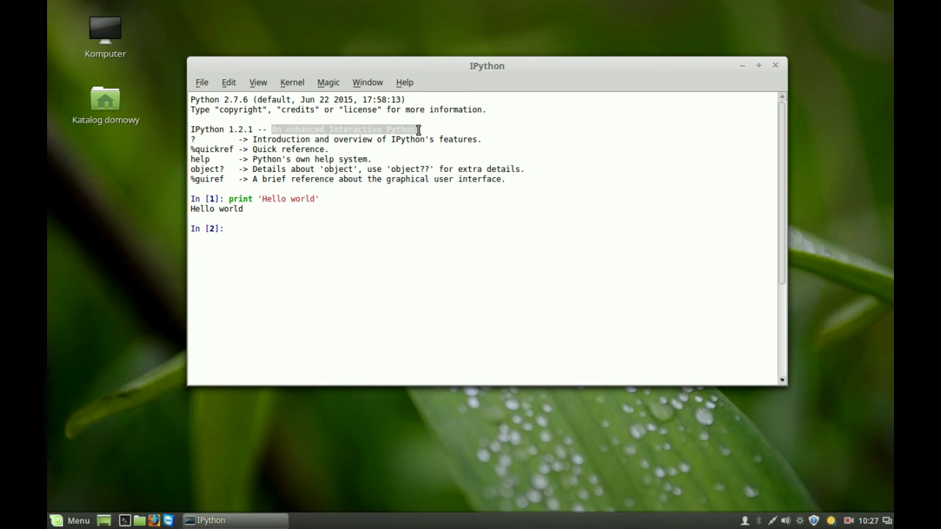
left_click(432, 128)
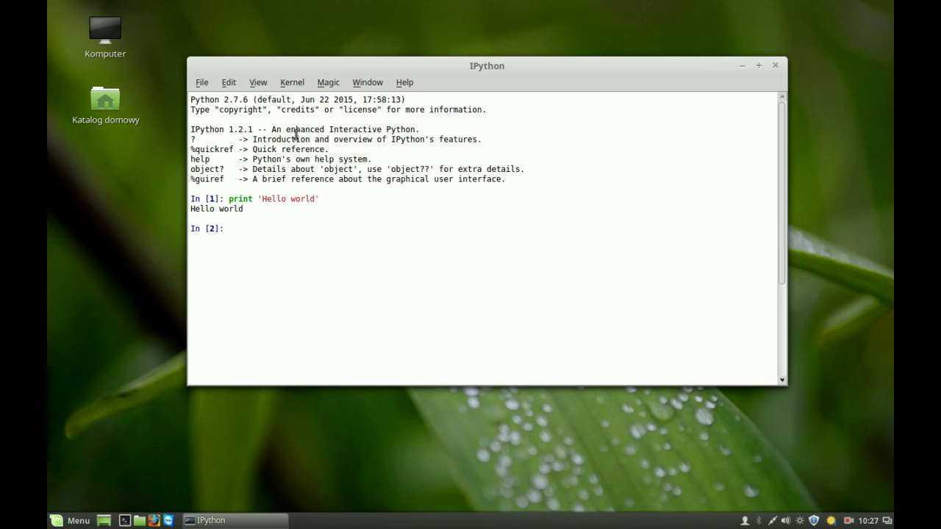
- Look through IPython's built-in introduction with the ? command, and quit the console together with its kernel
left_click(313, 231)
type("?")
key("Return")
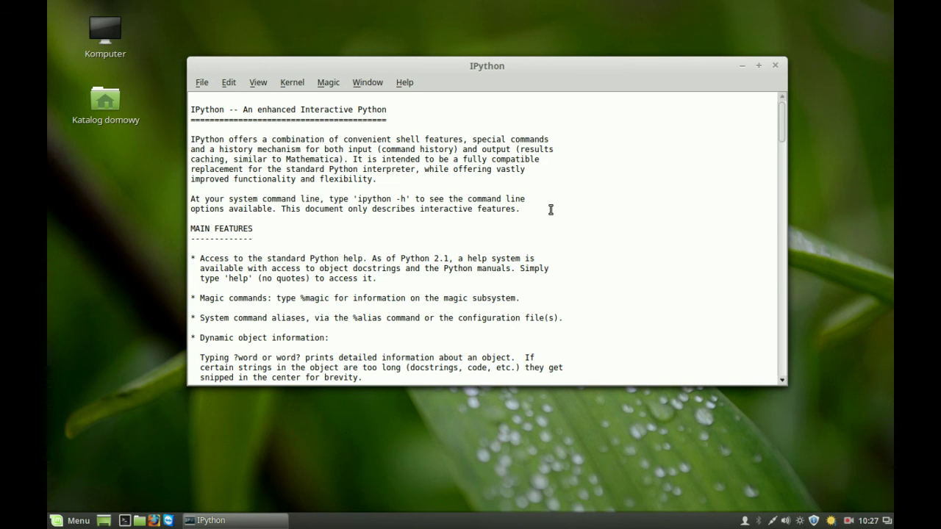
left_click_drag(782, 112, 783, 363)
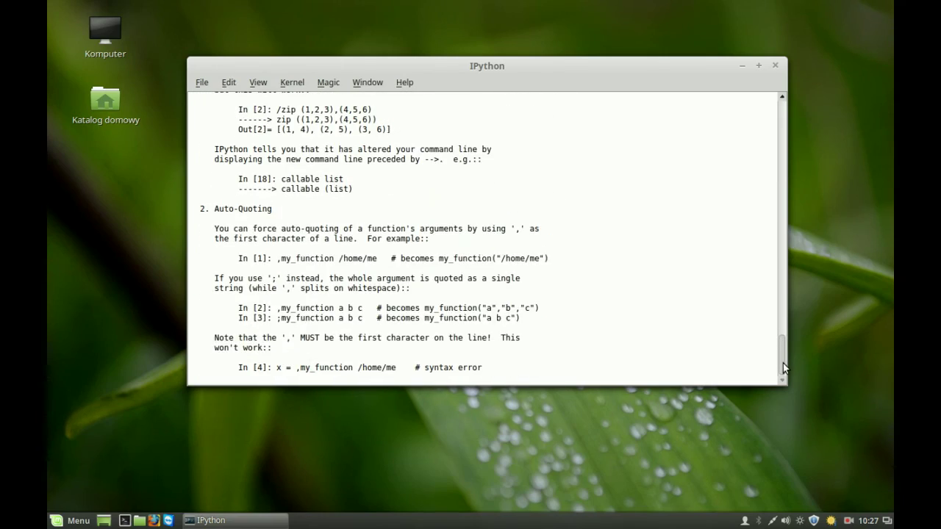
left_click_drag(782, 363, 771, 96)
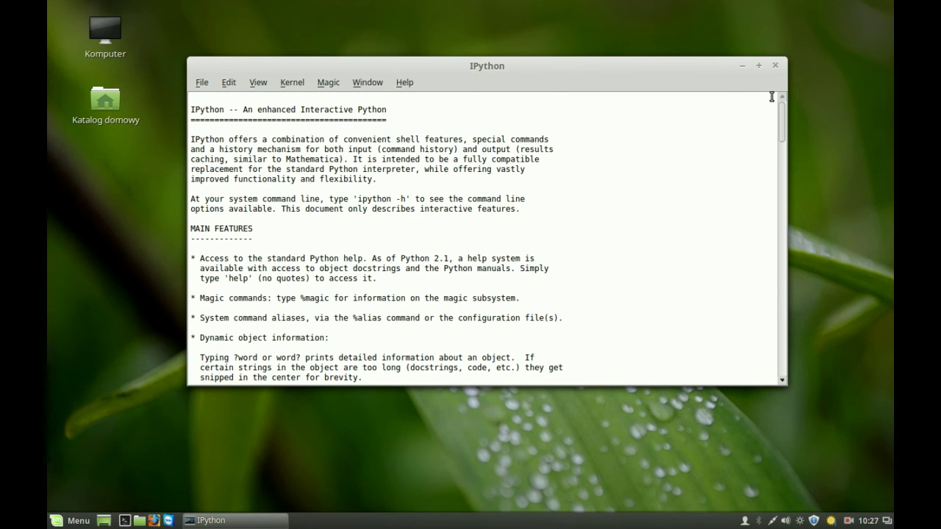
left_click(777, 68)
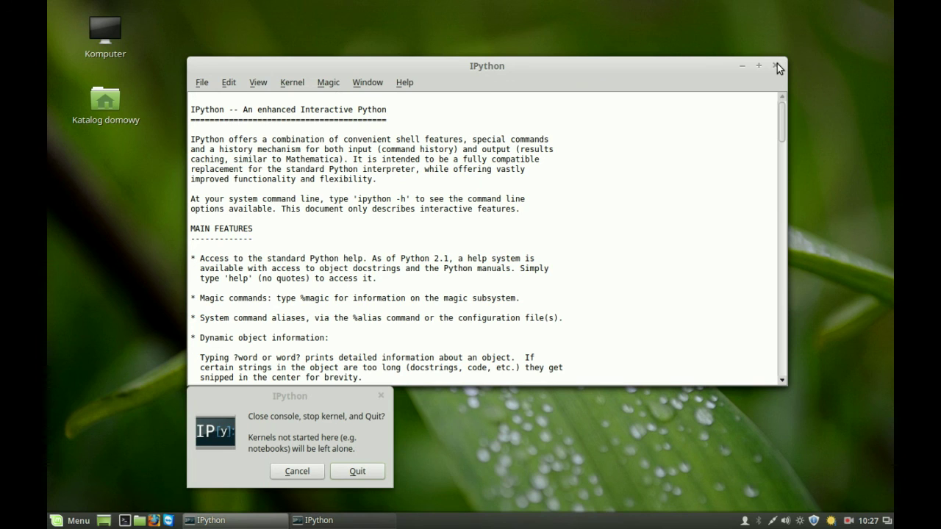
left_click(357, 474)
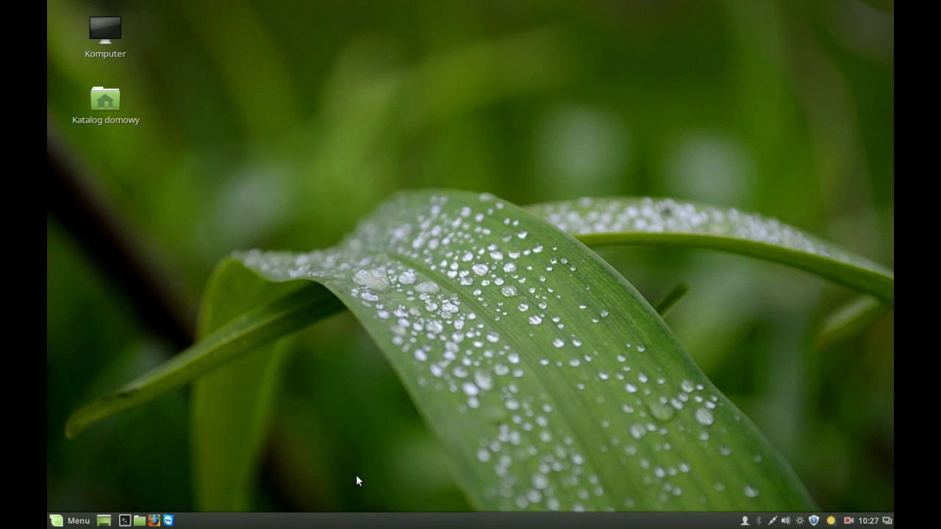